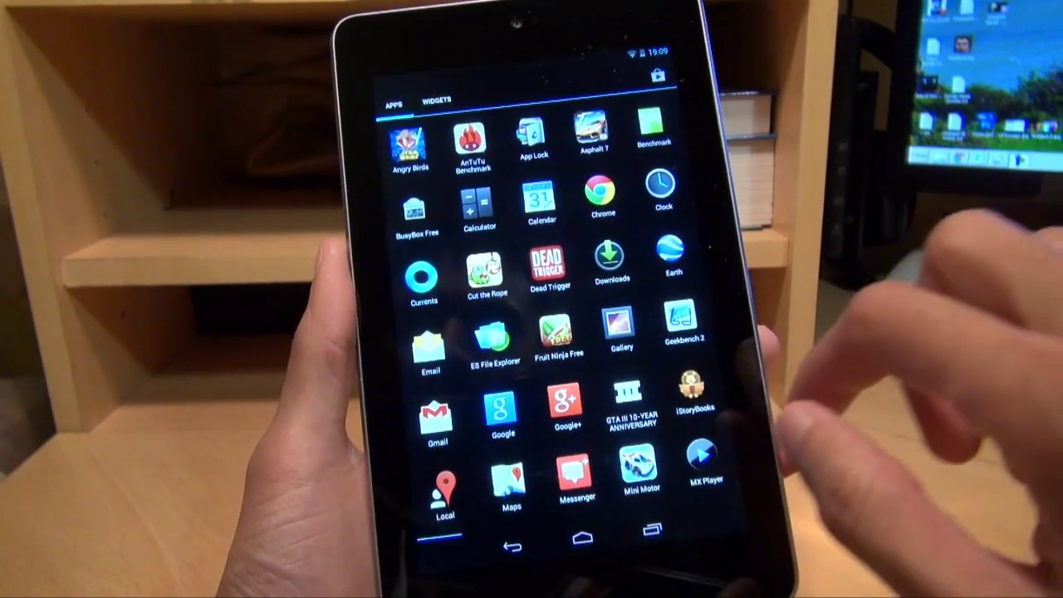
# Swipe to the next app drawer page and launch the Settings app
pyautogui.moveTo(714, 448); pyautogui.dragTo(515, 415)
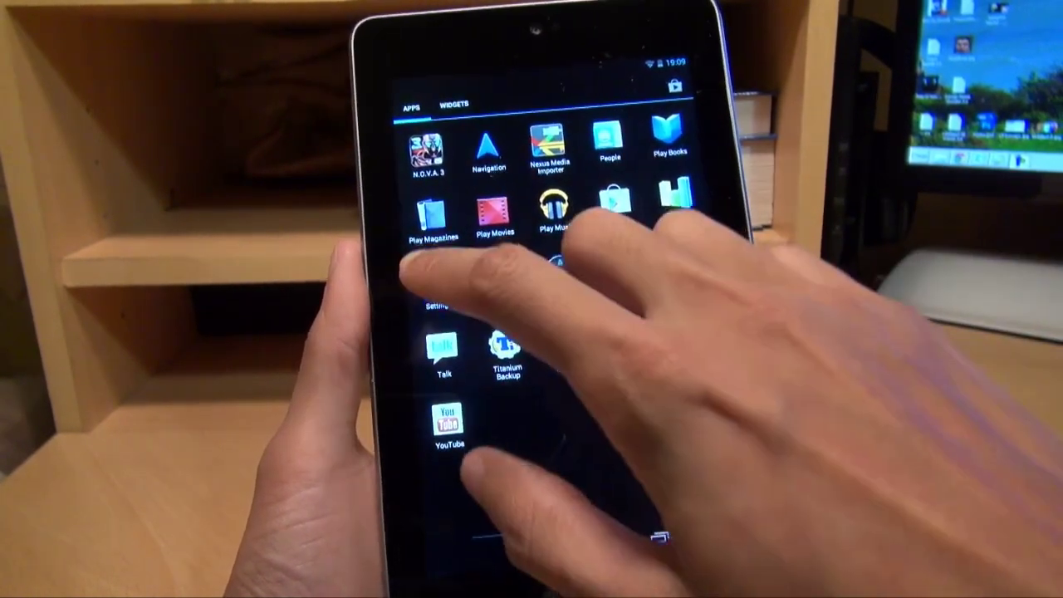
pyautogui.click(436, 287)
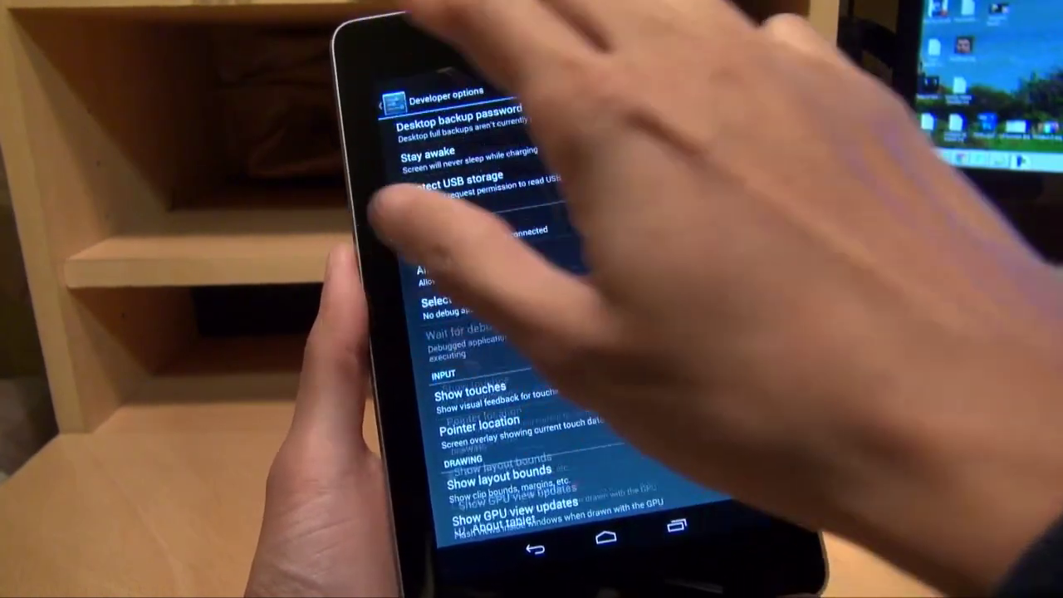
# Back out of Developer options to the Settings list, then go to the home screen
pyautogui.click(355, 102)
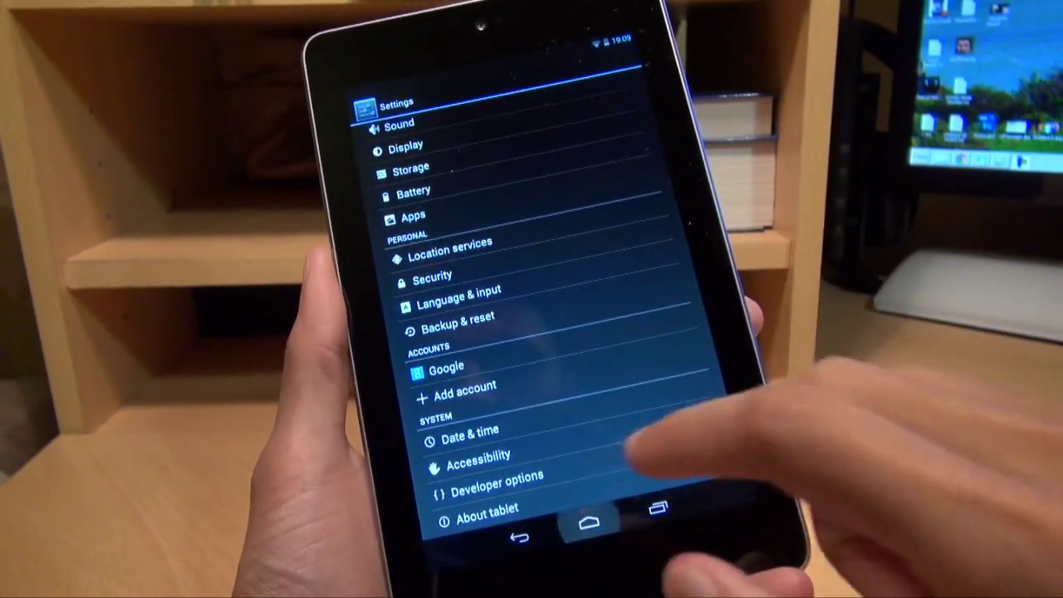
pyautogui.click(588, 522)
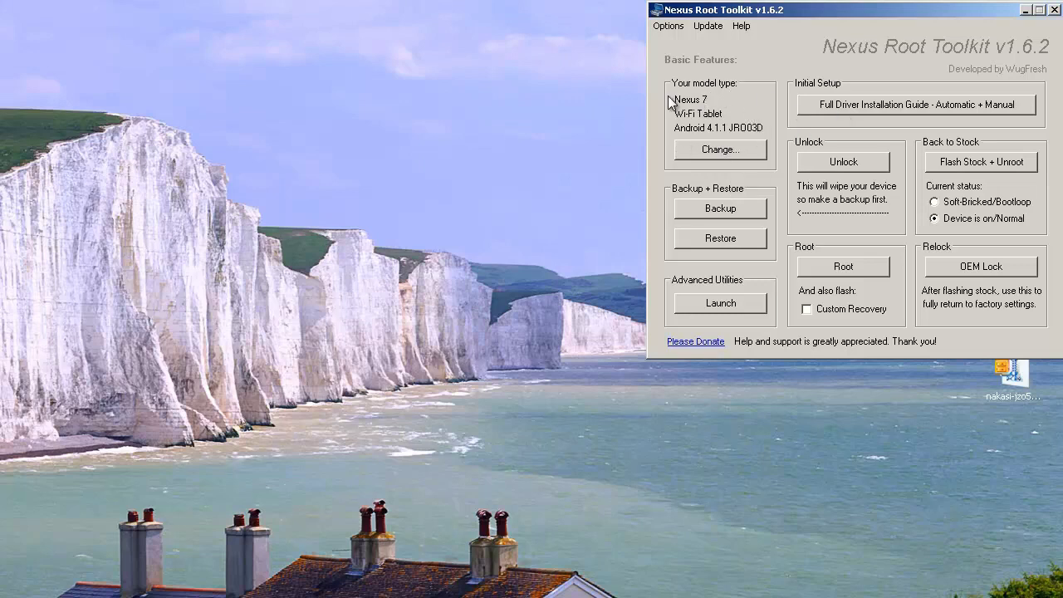
pyautogui.click(708, 151)
pyautogui.moveTo(767, 63); pyautogui.dragTo(586, 77)
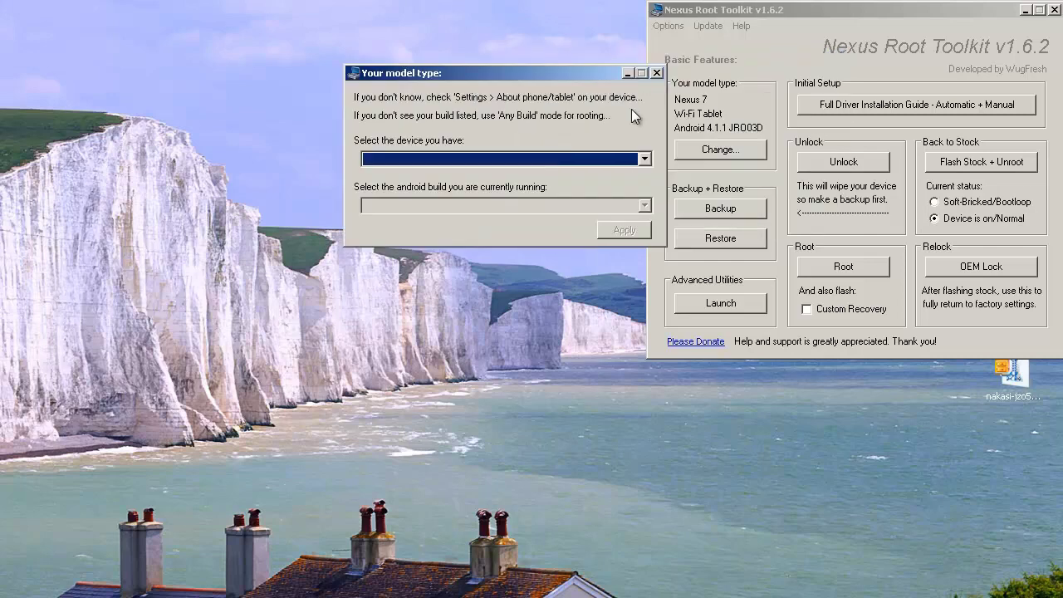
pyautogui.click(654, 71)
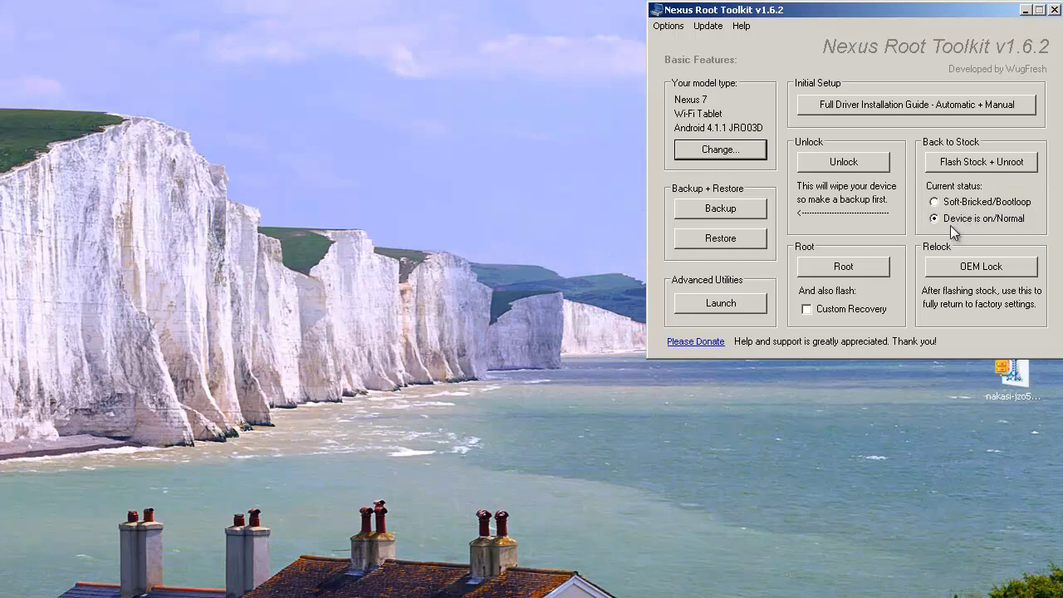
# Launch Flash Stock + Unroot and accept the warning that the device will be wiped
pyautogui.click(971, 164)
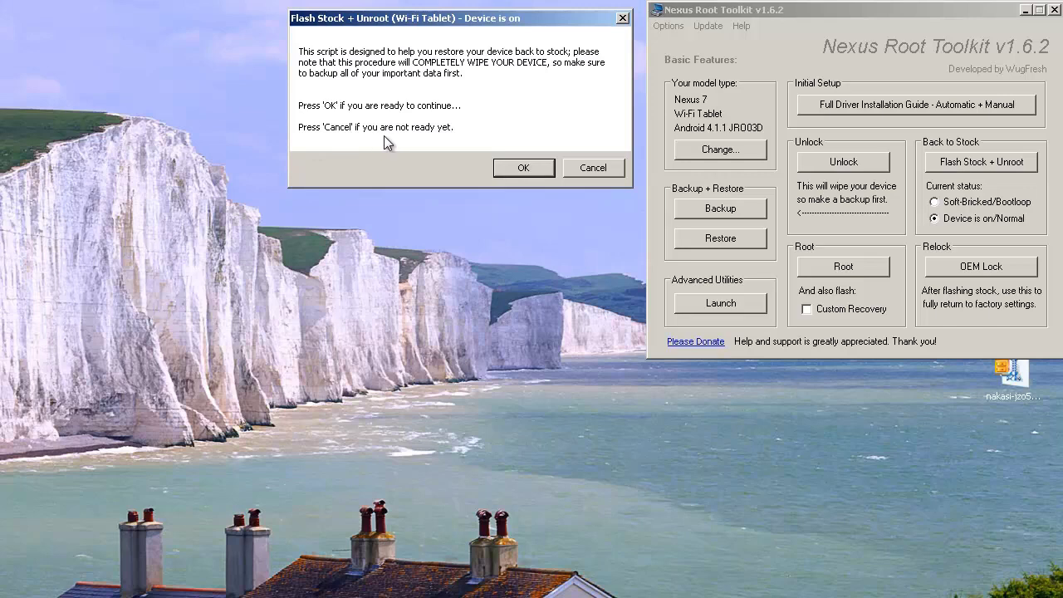
pyautogui.click(520, 168)
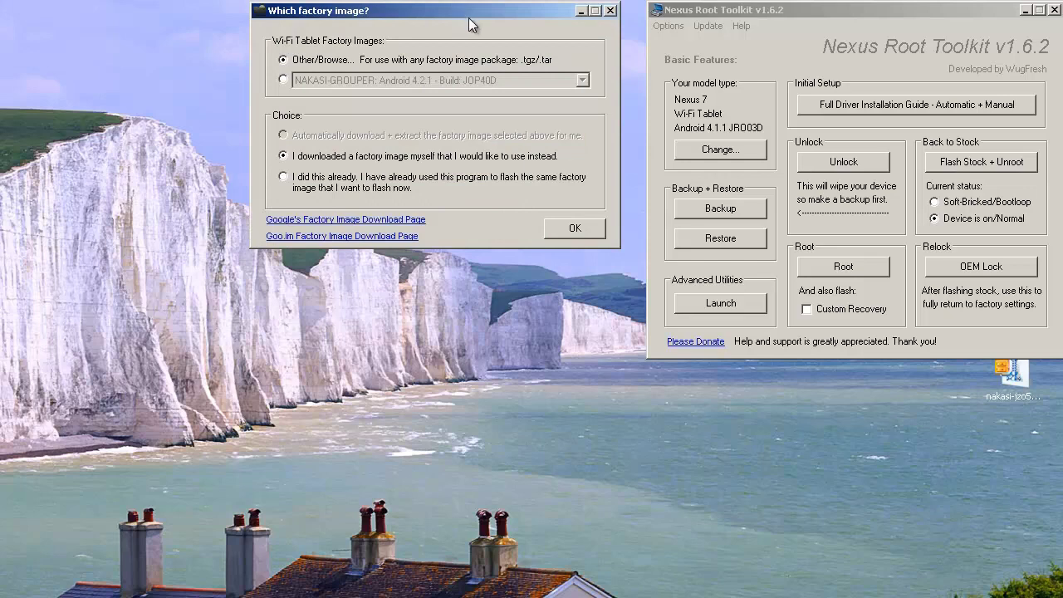
# Choose Other/Browse for a self-downloaded image rather than the NAKASI-GROUPER 4.2.1 image
pyautogui.moveTo(468, 17); pyautogui.dragTo(483, 25)
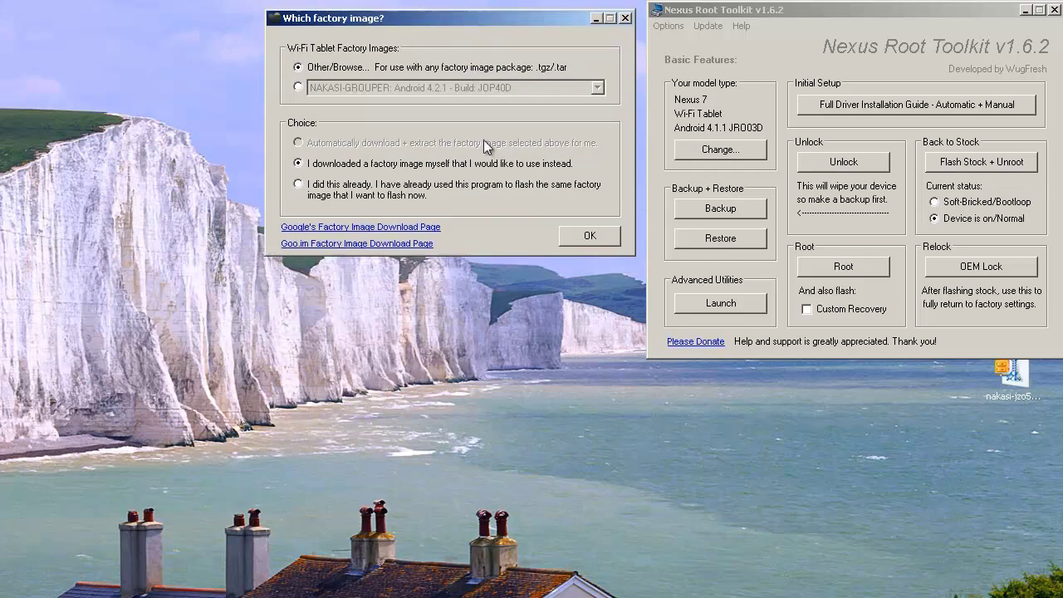
pyautogui.click(298, 67)
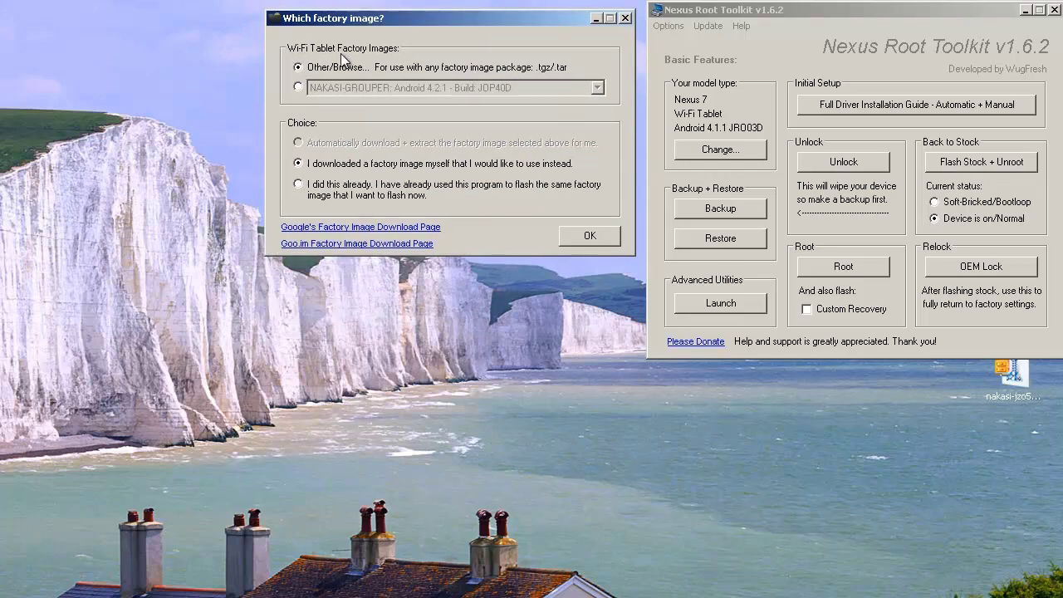
pyautogui.click(298, 88)
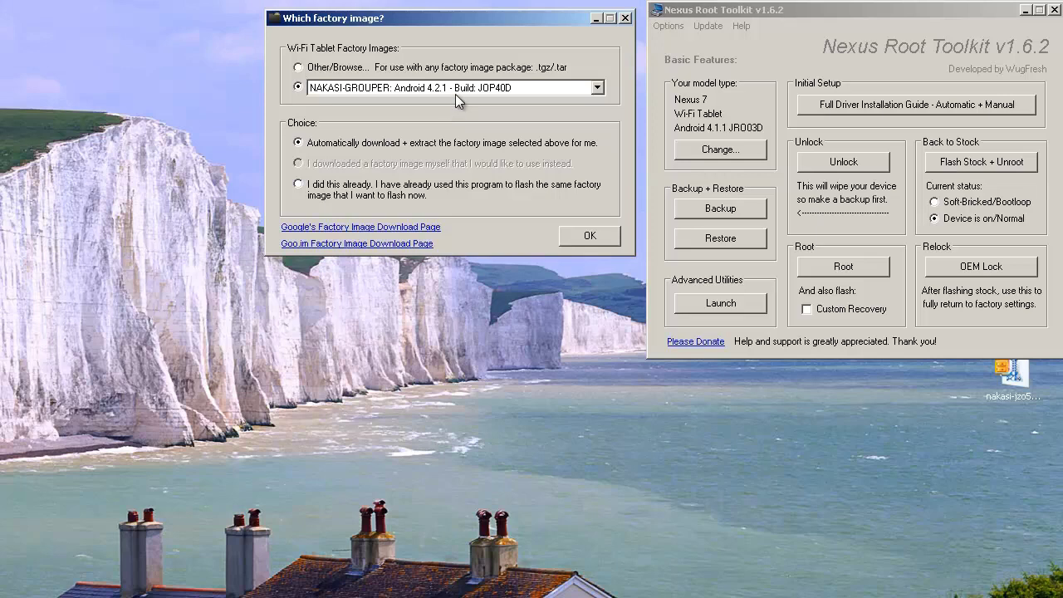
pyautogui.click(297, 67)
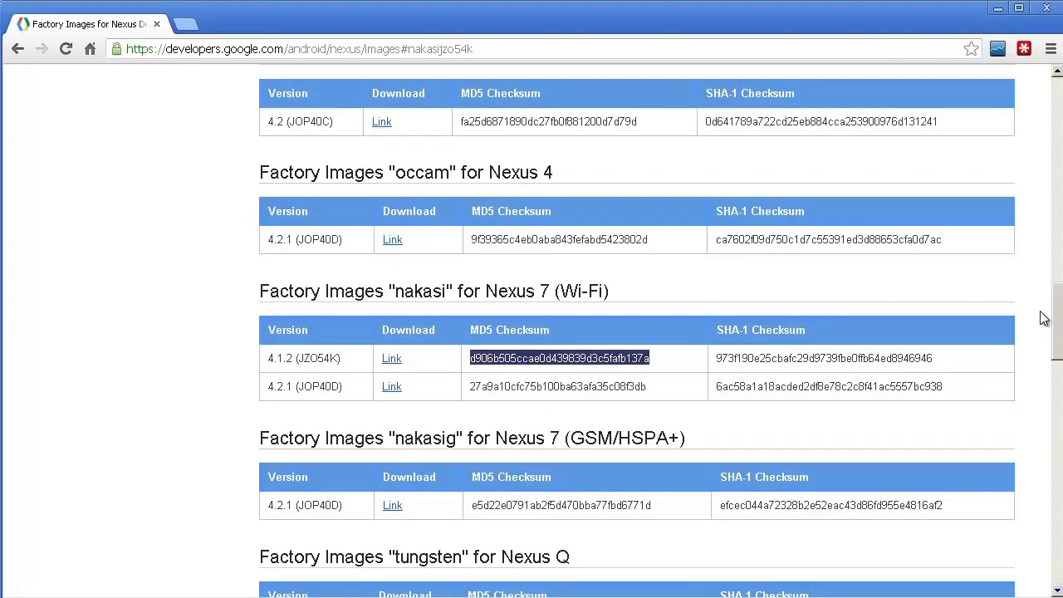
# Find the Nexus 7 Wi-Fi 'nakasi' table and select the 4.1.2 (JZO54K) MD5 checksum
pyautogui.scroll(1, 1057, 332)
pyautogui.press('Home')
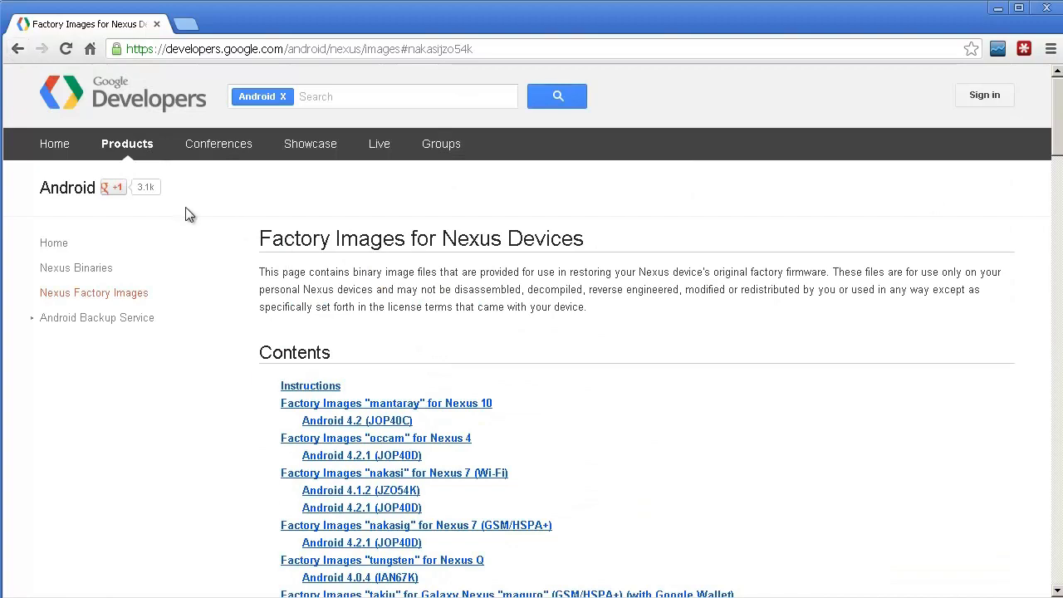
pyautogui.scroll(-3, 599, 274)
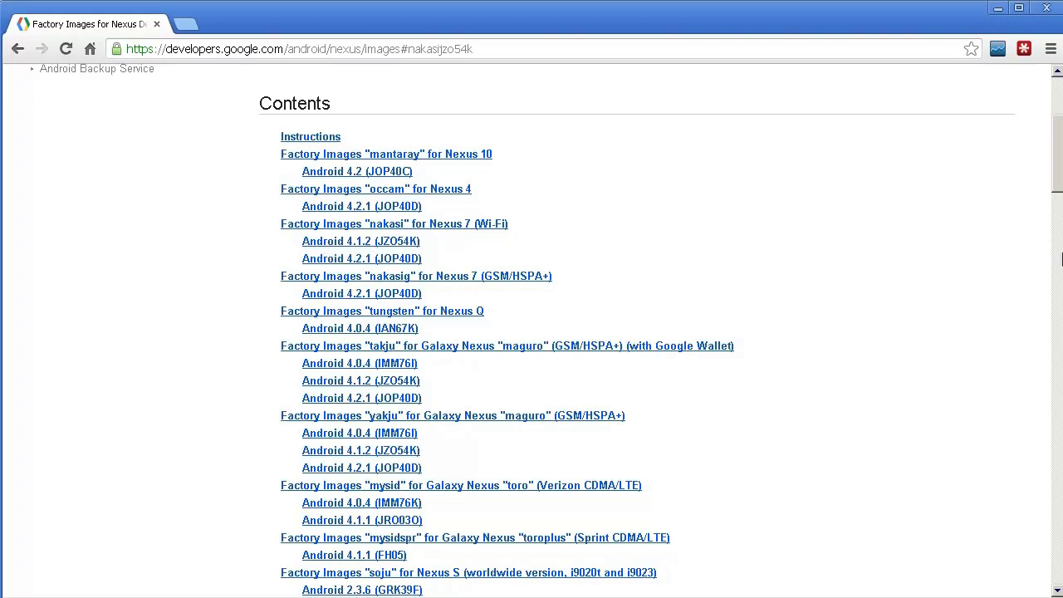
pyautogui.scroll(-20, 539, 259)
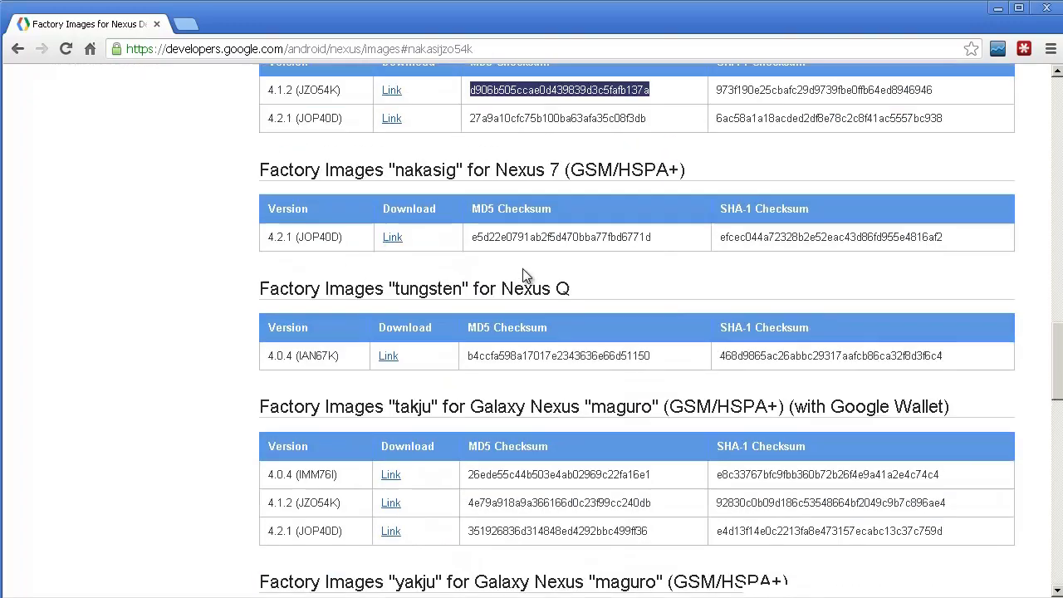
pyautogui.scroll(4, 526, 274)
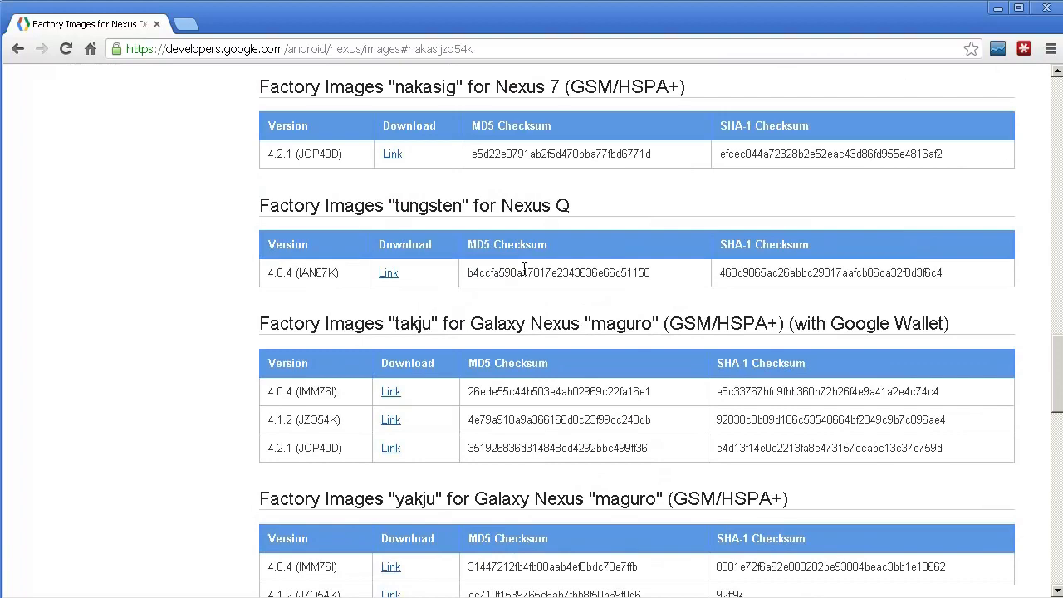
pyautogui.scroll(3, 524, 267)
pyautogui.doubleClick(524, 257)
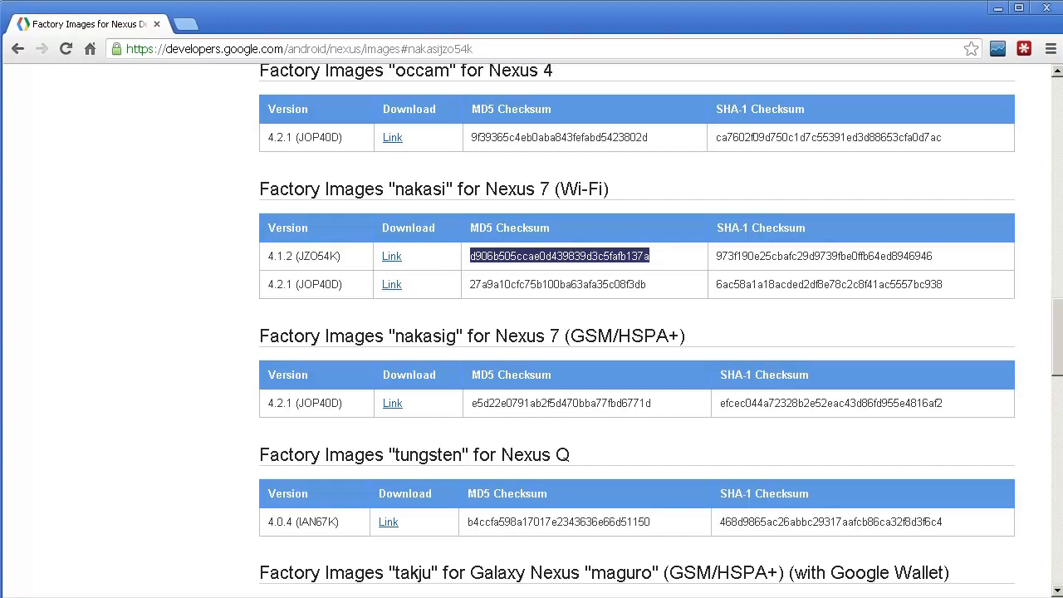
# Confirm the self-downloaded option and load nakasi-jzo54k-factory-973f190e.tgz from the Desktop
pyautogui.click(998, 8)
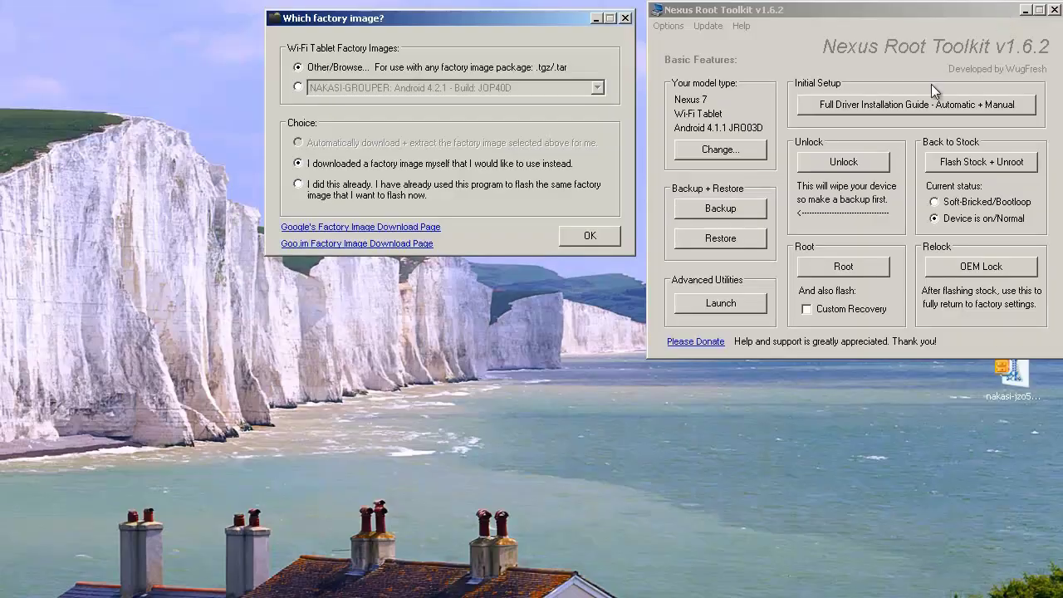
pyautogui.click(1023, 382)
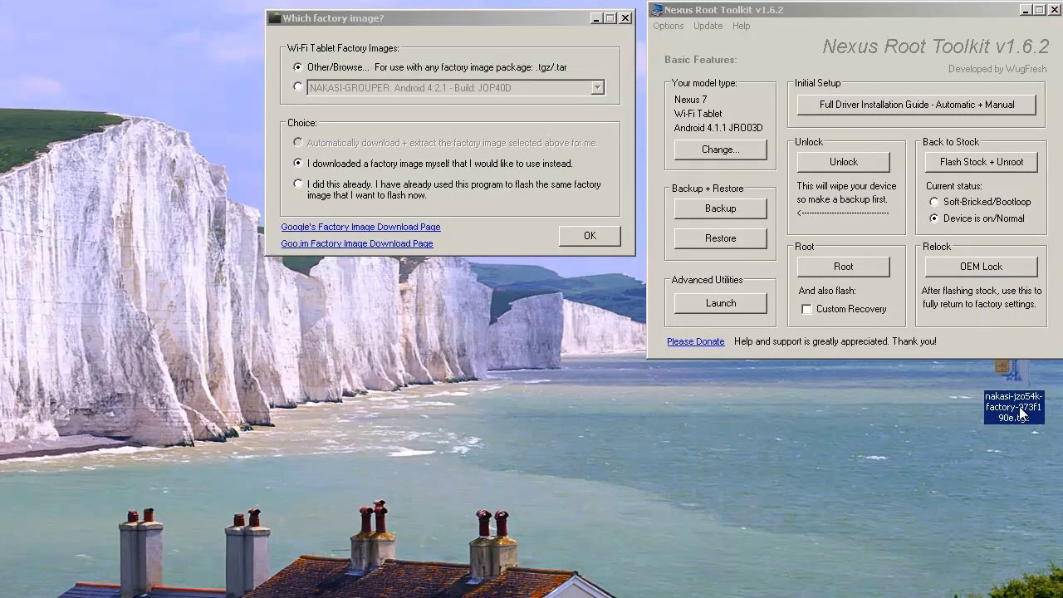
pyautogui.click(274, 149)
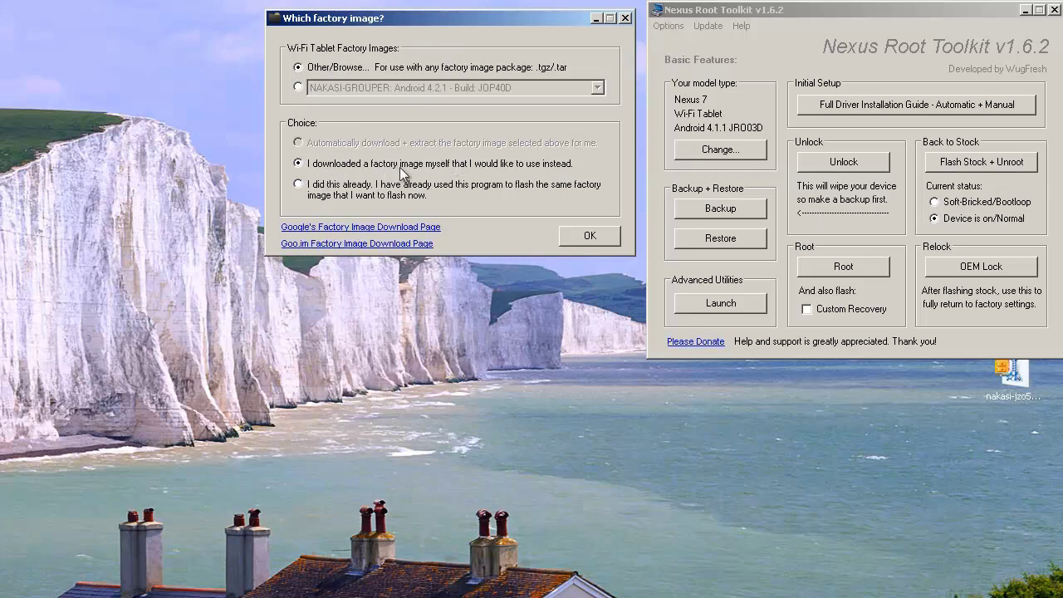
pyautogui.click(588, 236)
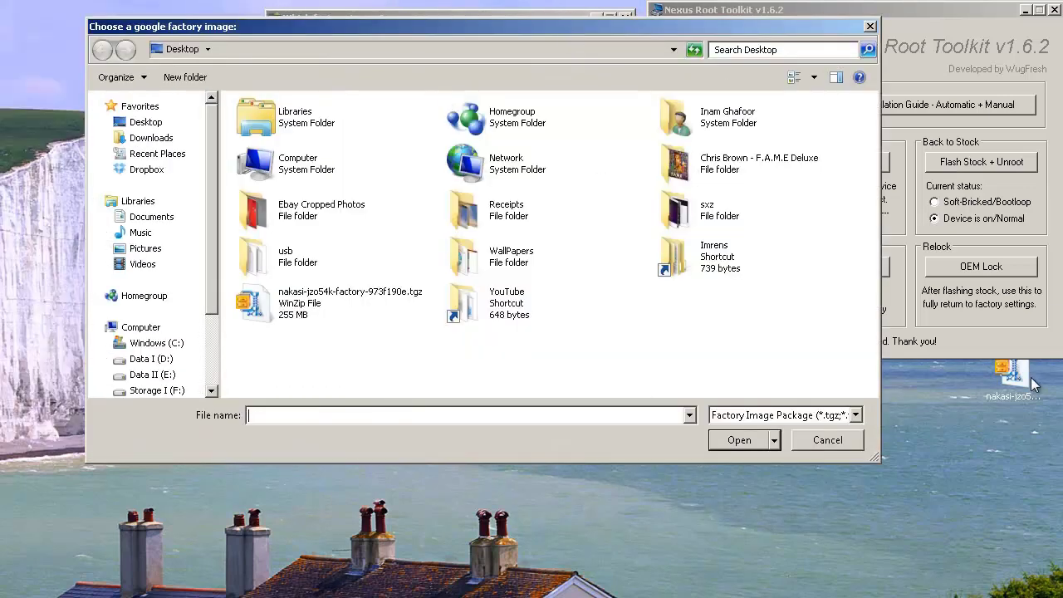
pyautogui.click(274, 303)
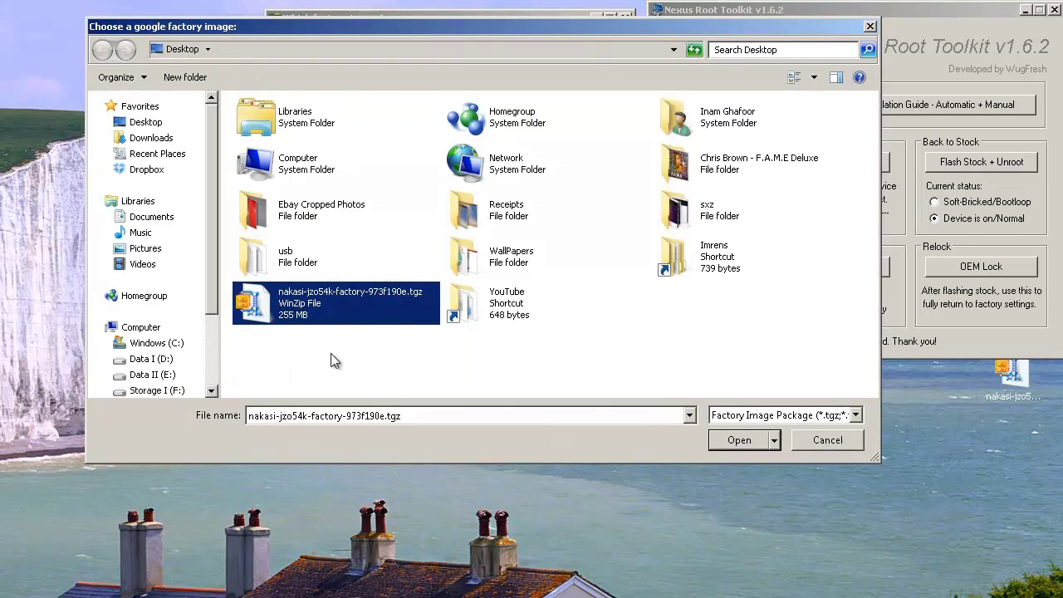
pyautogui.click(739, 440)
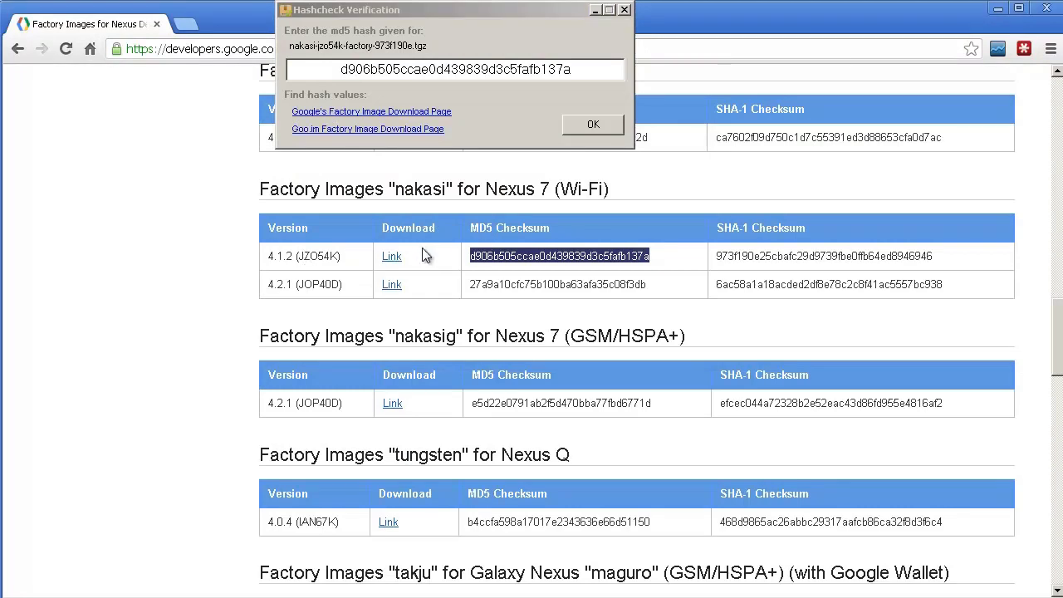
# Copy Google's 4.1.2 MD5 checksum and paste it over the existing Hashcheck value
pyautogui.rightClick(524, 258)
pyautogui.click(538, 267)
pyautogui.moveTo(581, 70); pyautogui.dragTo(246, 94)
pyautogui.rightClick(421, 72)
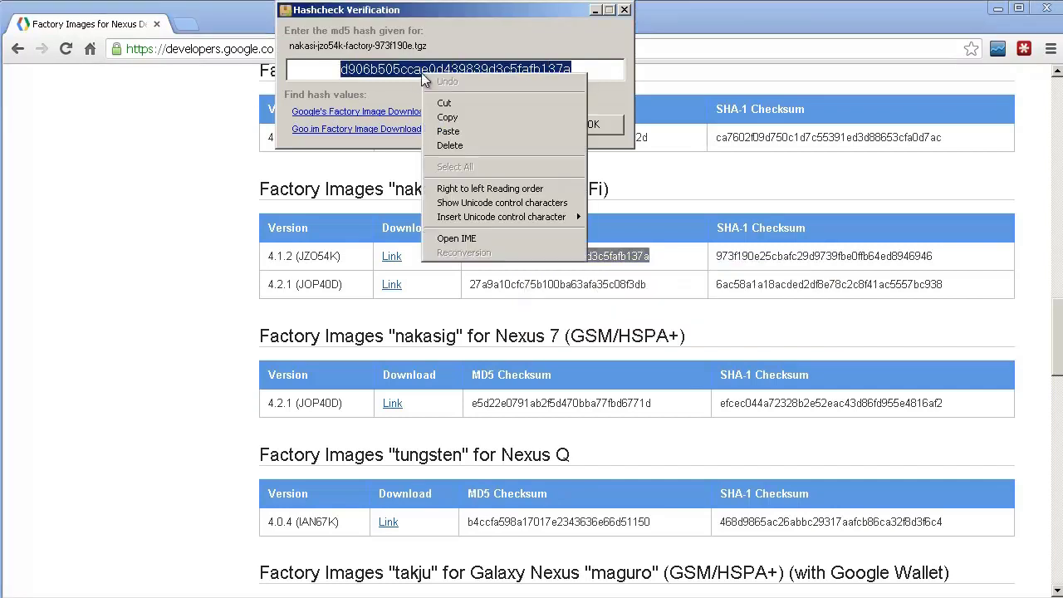
pyautogui.click(463, 131)
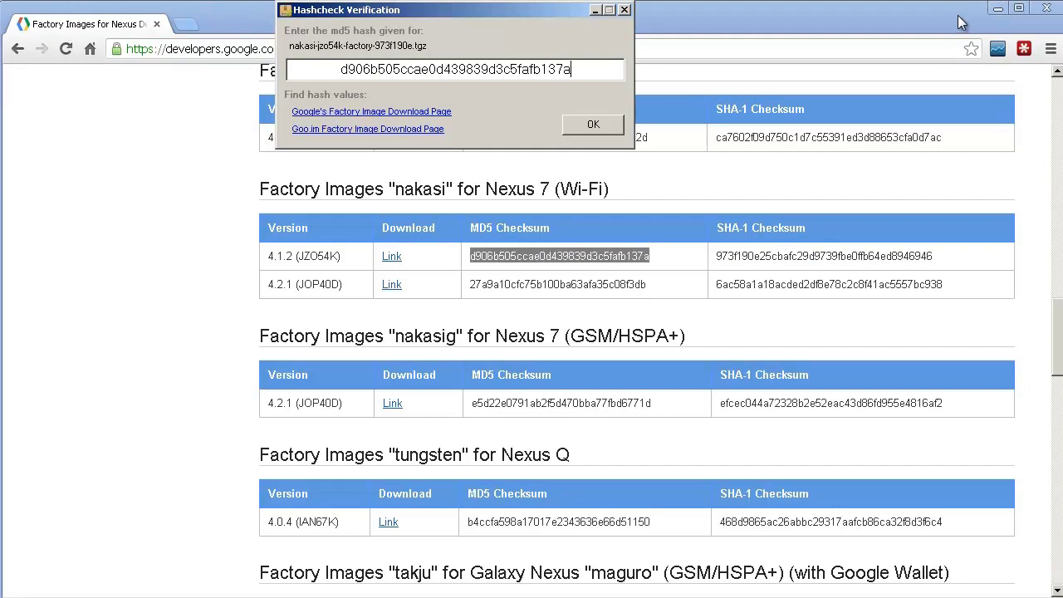
pyautogui.click(997, 7)
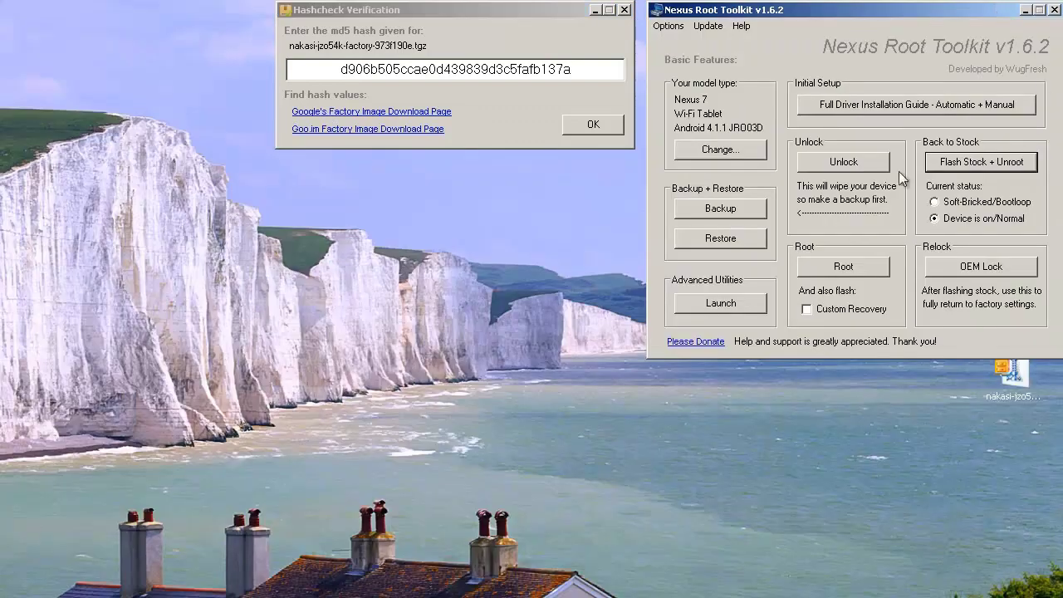
# Submit the MD5 hash and acknowledge the 'Hashcheck: Passed!' message
pyautogui.click(594, 123)
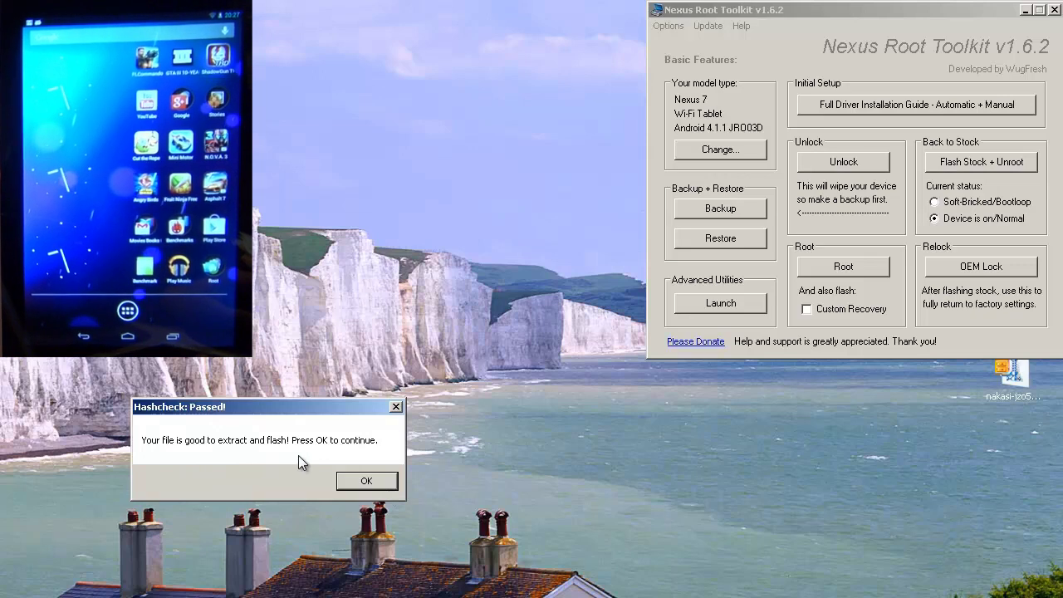
pyautogui.click(365, 483)
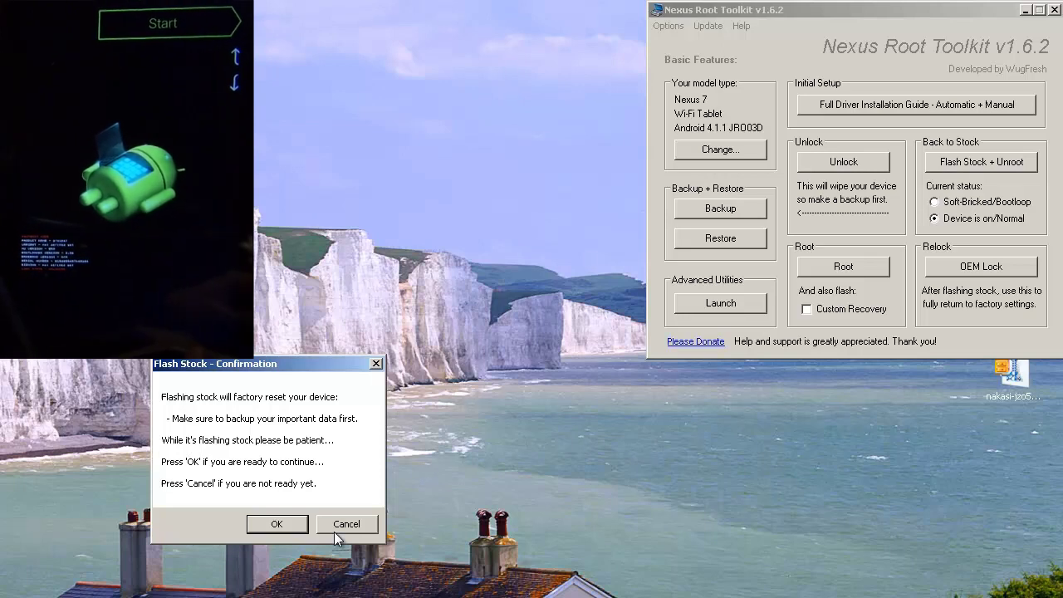
# Confirm the Flash Stock warning so the 4.1.2 factory image flashes and the tablet reboots
pyautogui.click(271, 533)
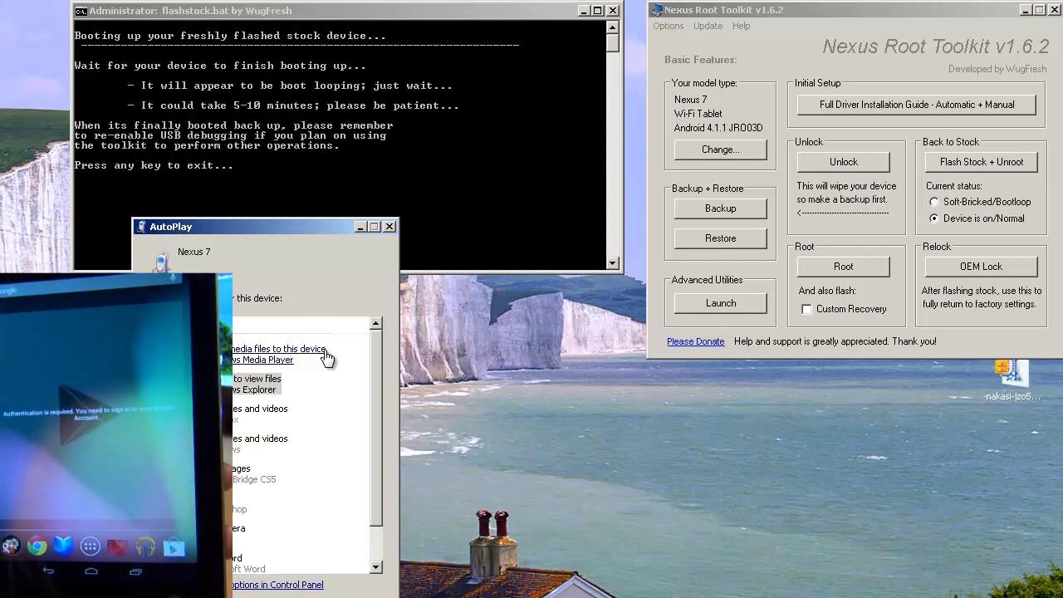
# Dismiss AutoPlay, exit the flashing console, and bring the Update Model Type prompt into view
pyautogui.click(390, 226)
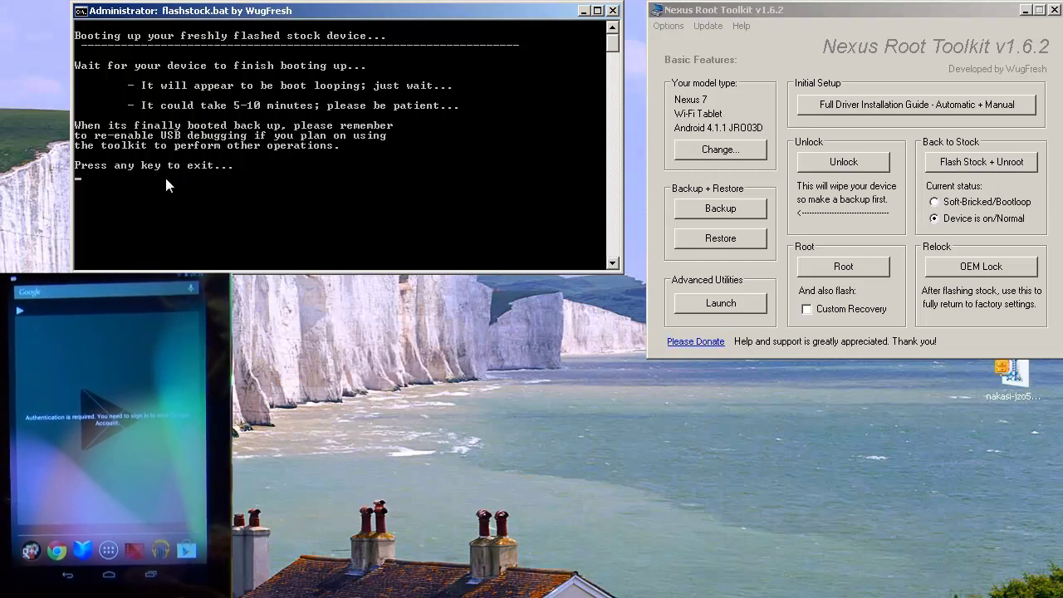
pyautogui.press('Return')
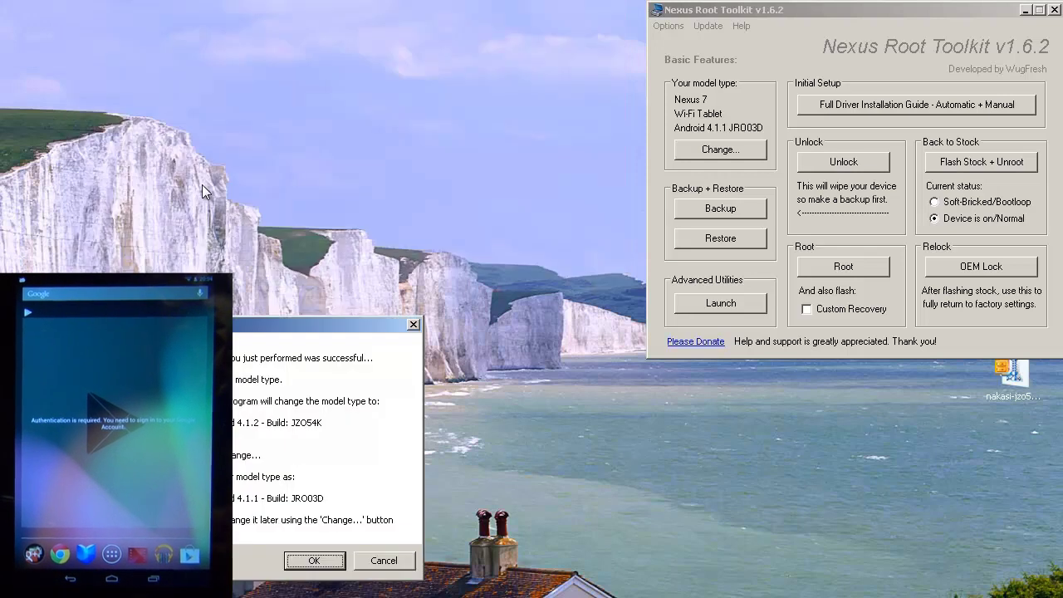
pyautogui.moveTo(232, 336); pyautogui.dragTo(264, 208)
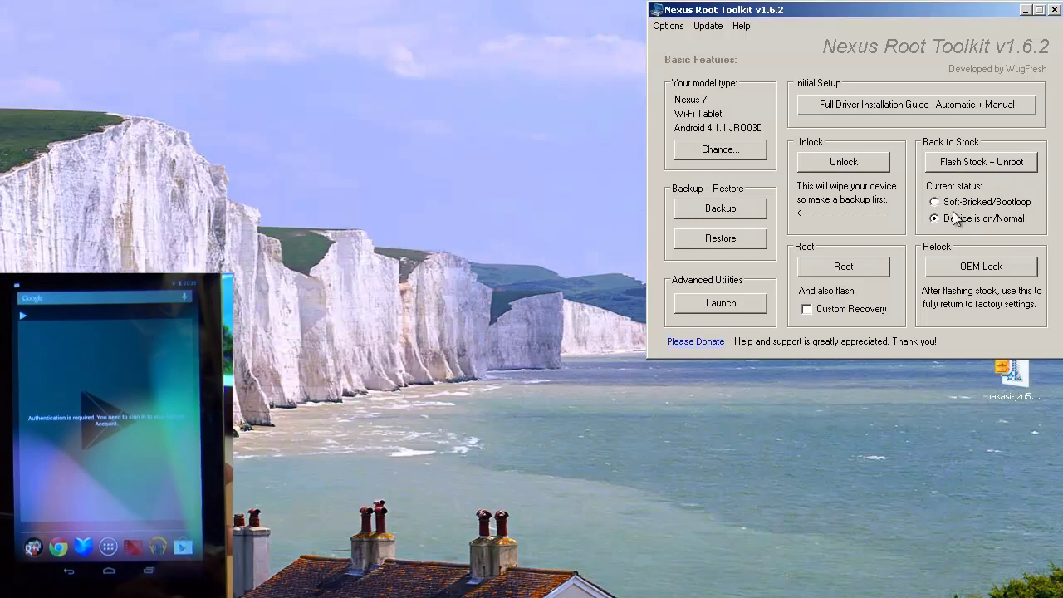
# Answer the model type update prompt and start OEM Lock, bringing its introduction dialog into view
pyautogui.click(347, 443)
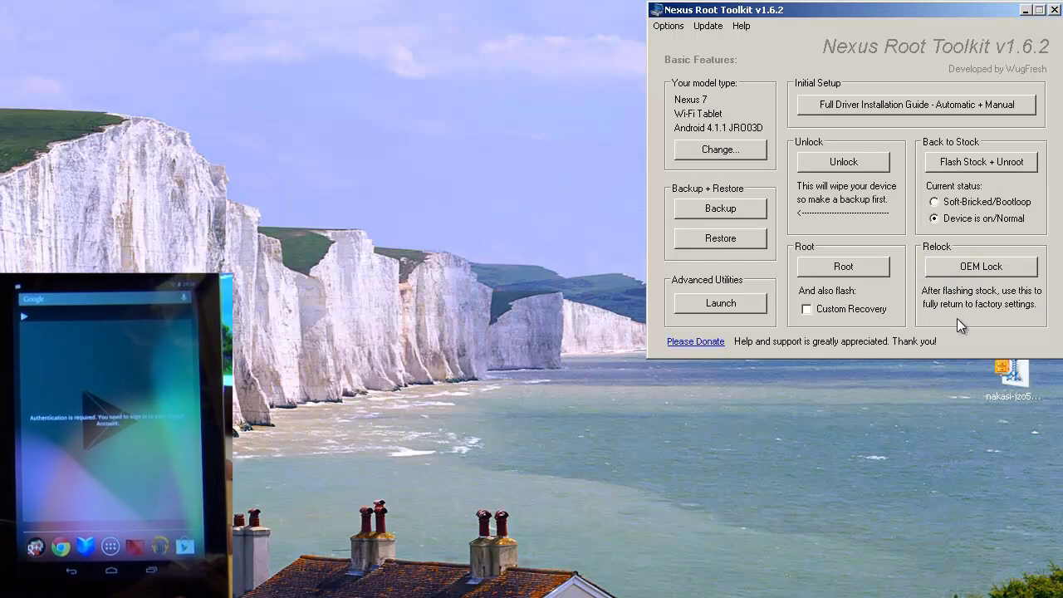
pyautogui.click(973, 266)
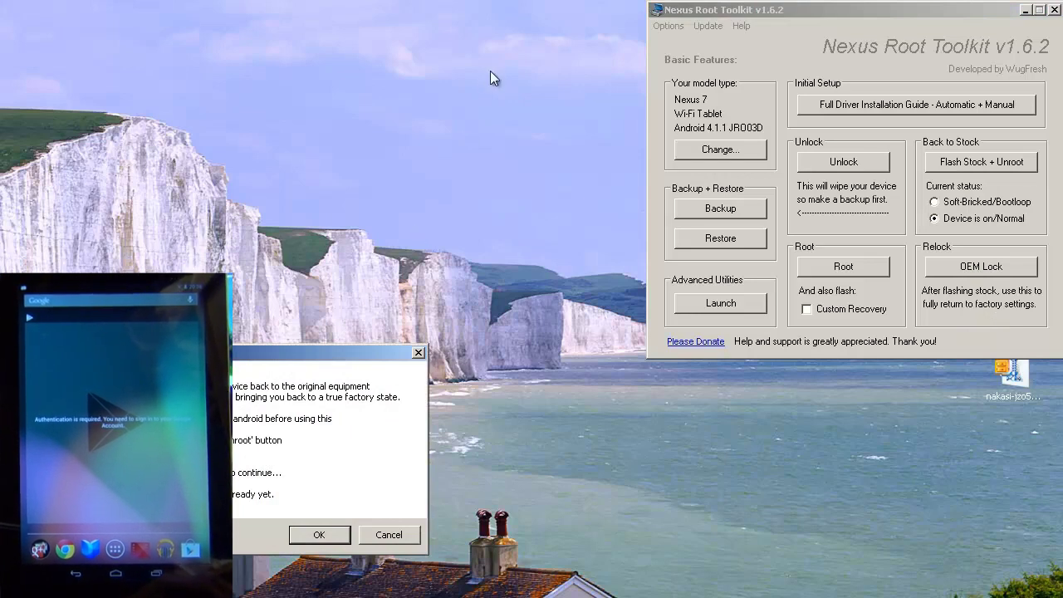
pyautogui.moveTo(343, 353); pyautogui.dragTo(489, 77)
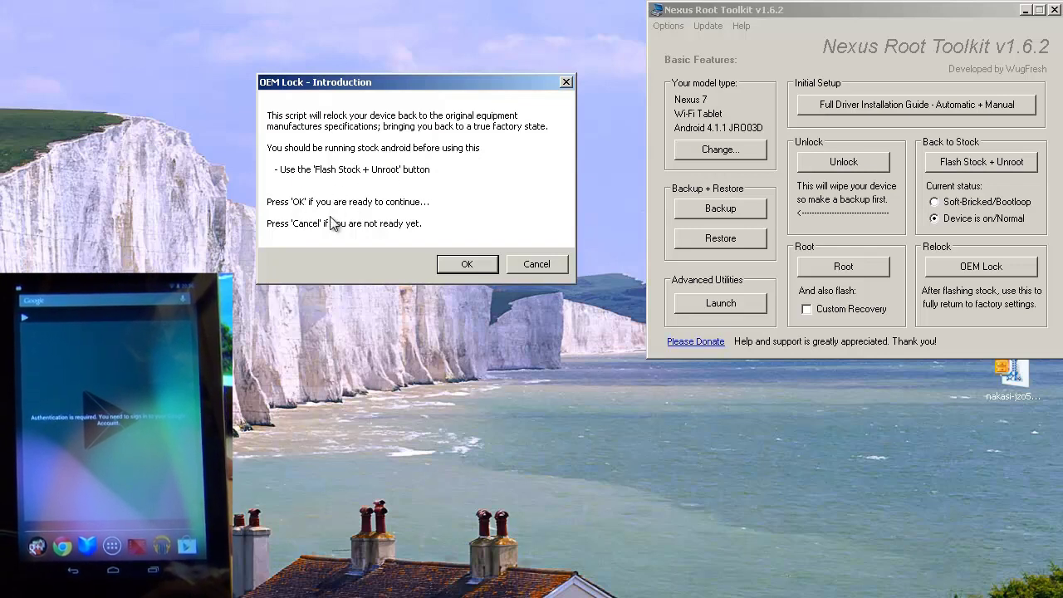
# Confirm the OEM Lock to relock the Nexus 7 bootloader
pyautogui.click(468, 264)
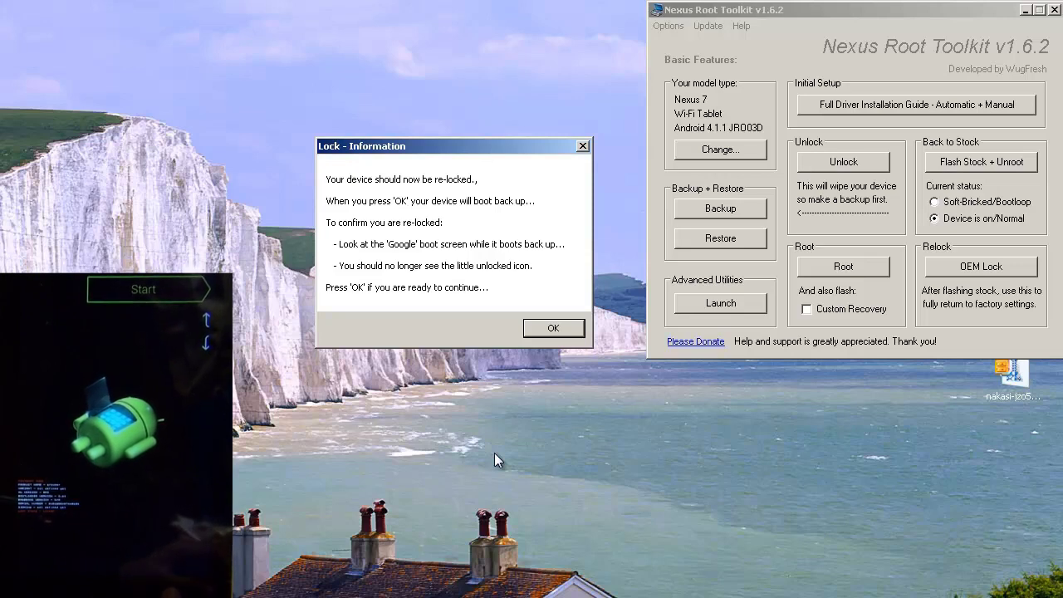
# Acknowledge the Lock Information notice so the relocked Nexus 7 reboots
pyautogui.click(554, 329)
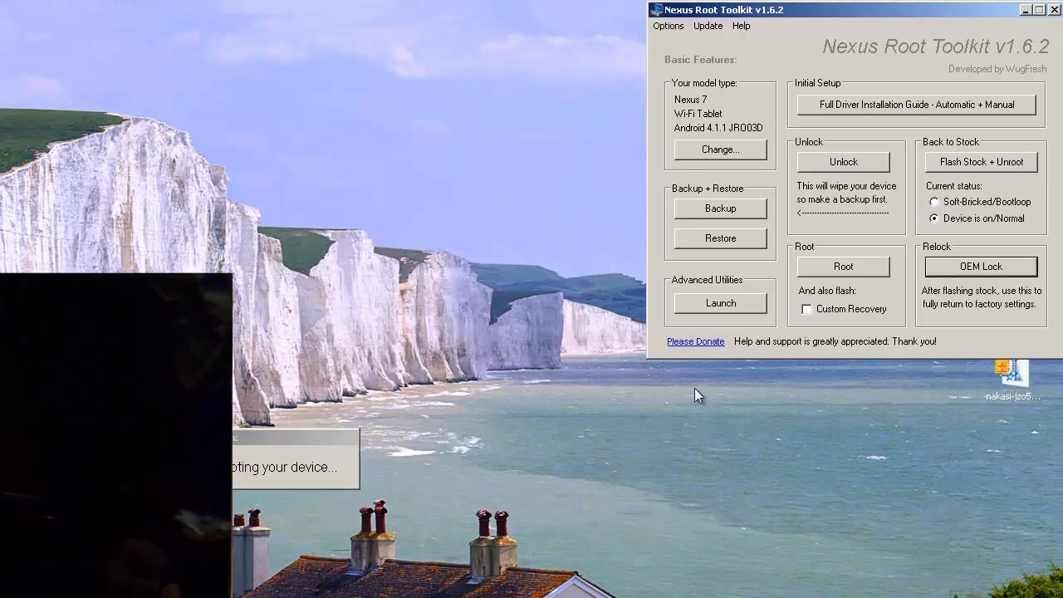